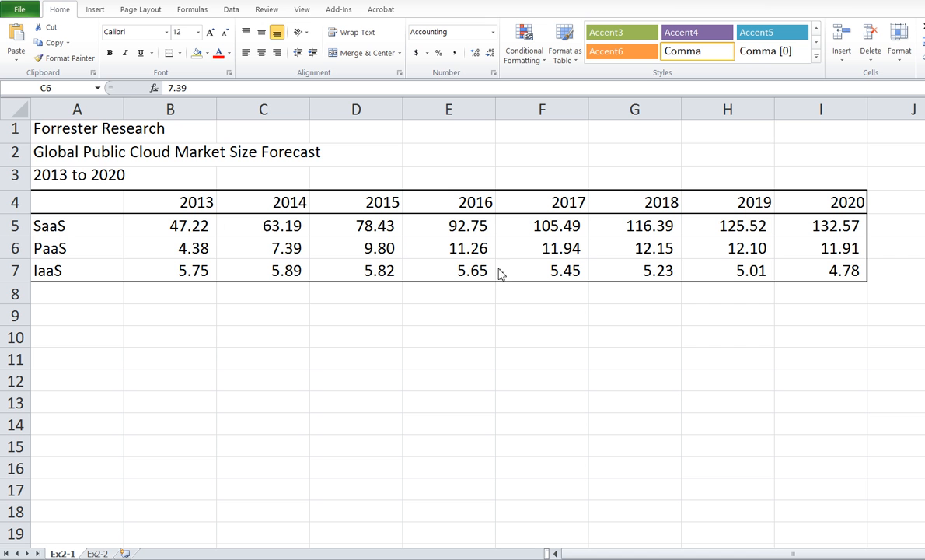
- Insert a basic 2-D area chart from the forecast table in A4:I7, including the year headers and row labels
left_click(79, 197)
left_click_drag(88, 199, 805, 263)
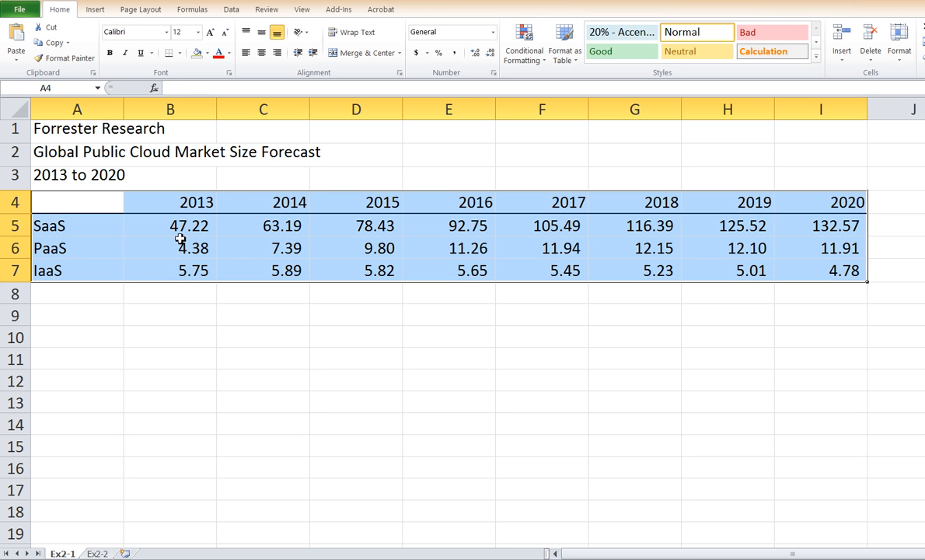
left_click(95, 9)
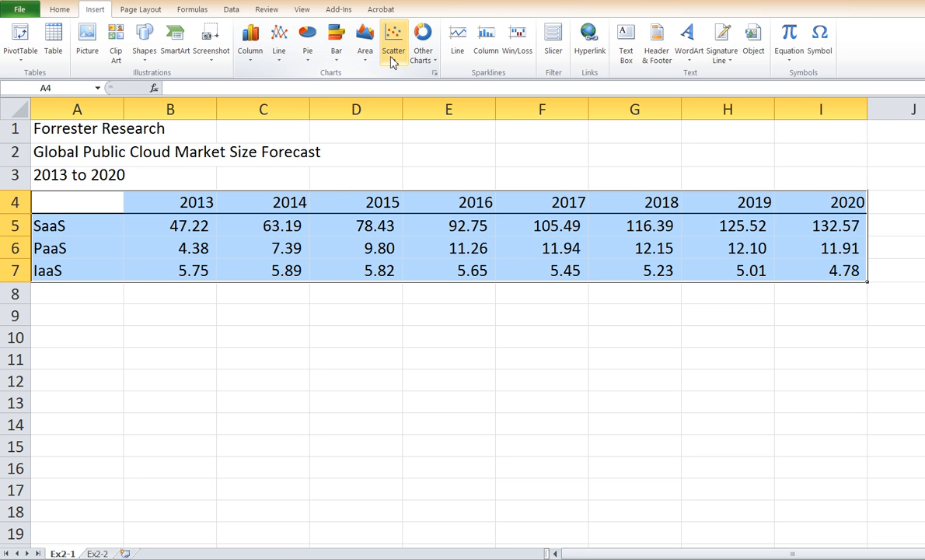
left_click(365, 67)
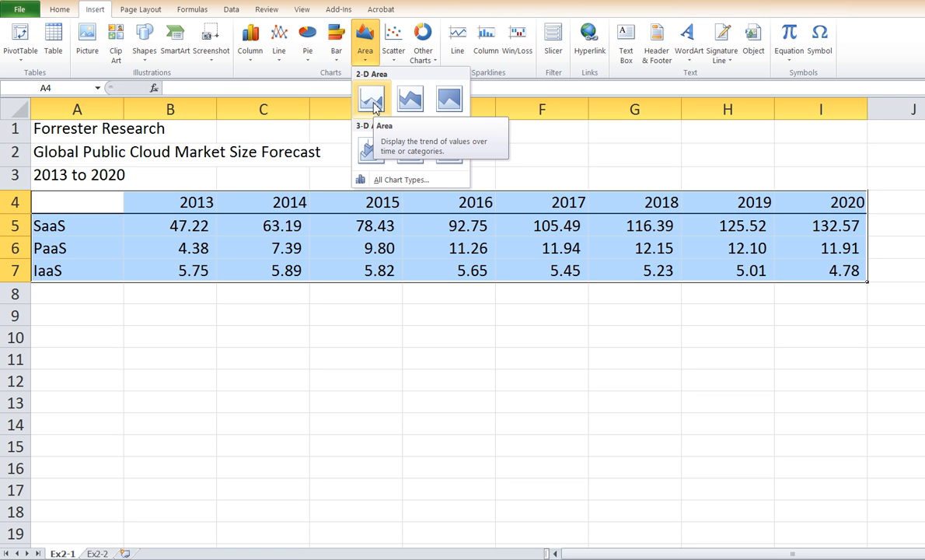
left_click(372, 101)
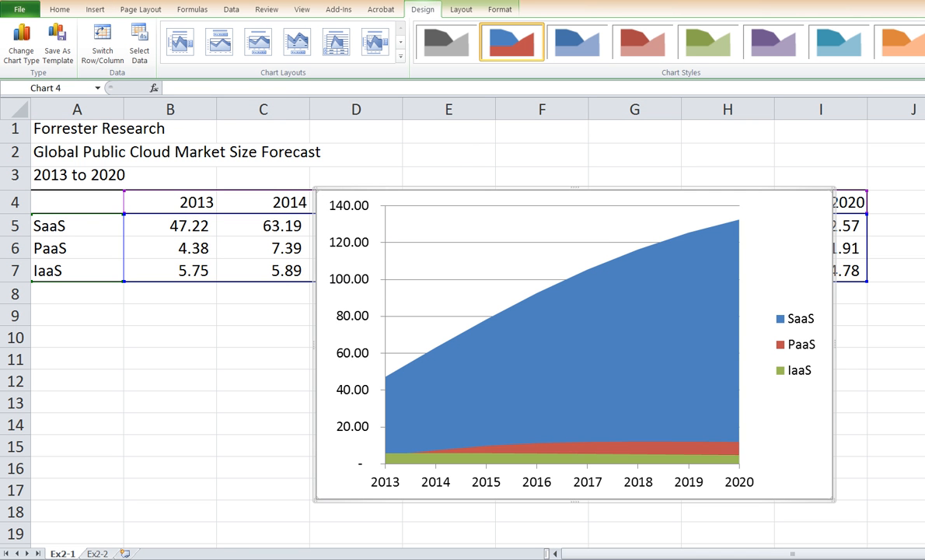
- Move the area chart below the table to start at A9, and resize it to span columns A to I down to row 27
scroll(430, 298, "down", 1)
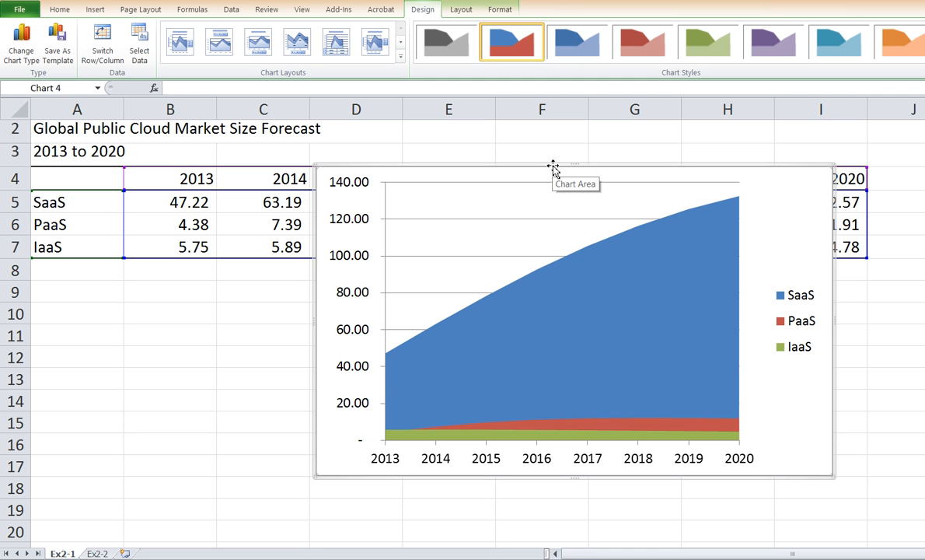
left_click_drag(551, 164, 265, 281)
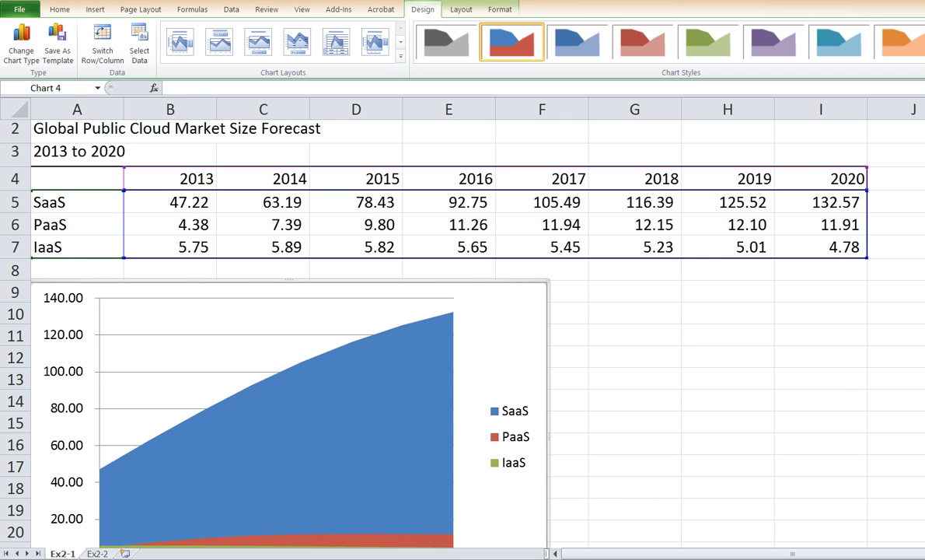
scroll(430, 310, "down", 2)
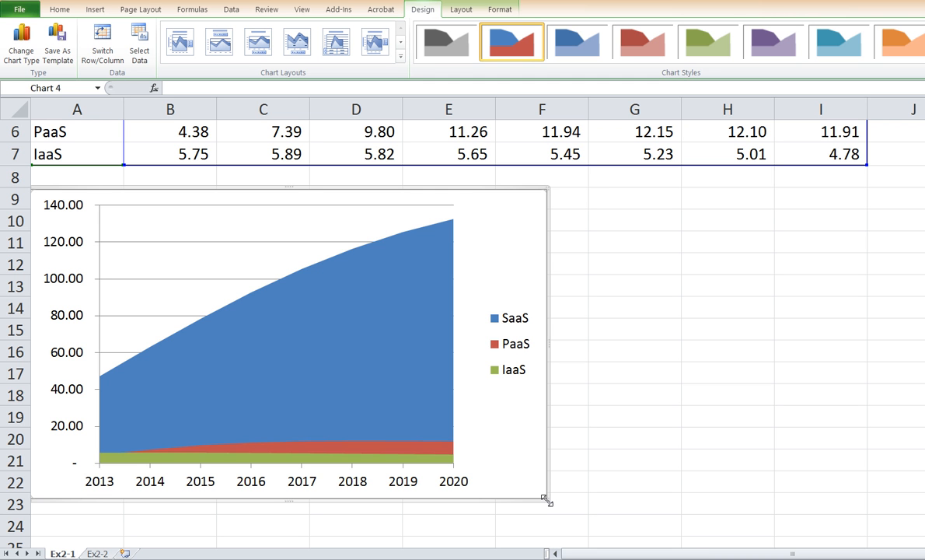
left_click_drag(547, 502, 867, 489)
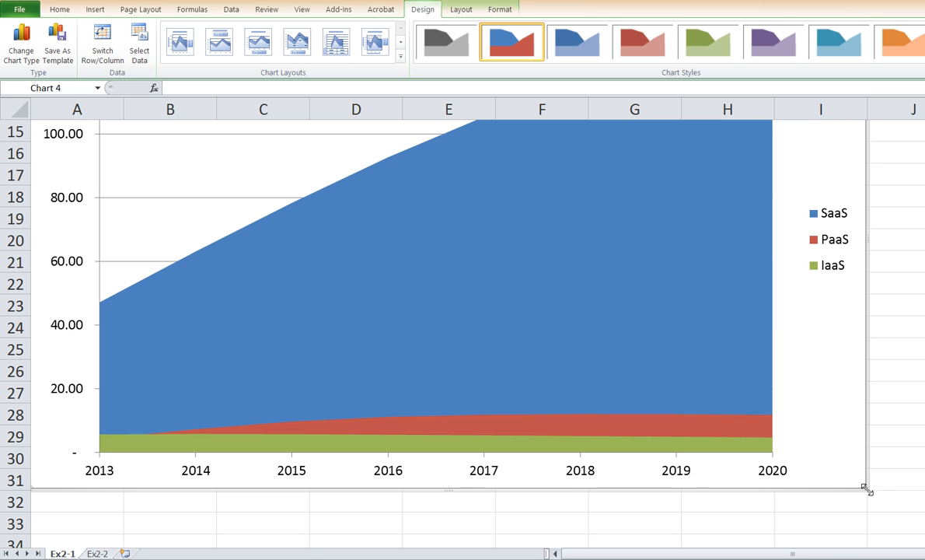
scroll(447, 319, "up", 3)
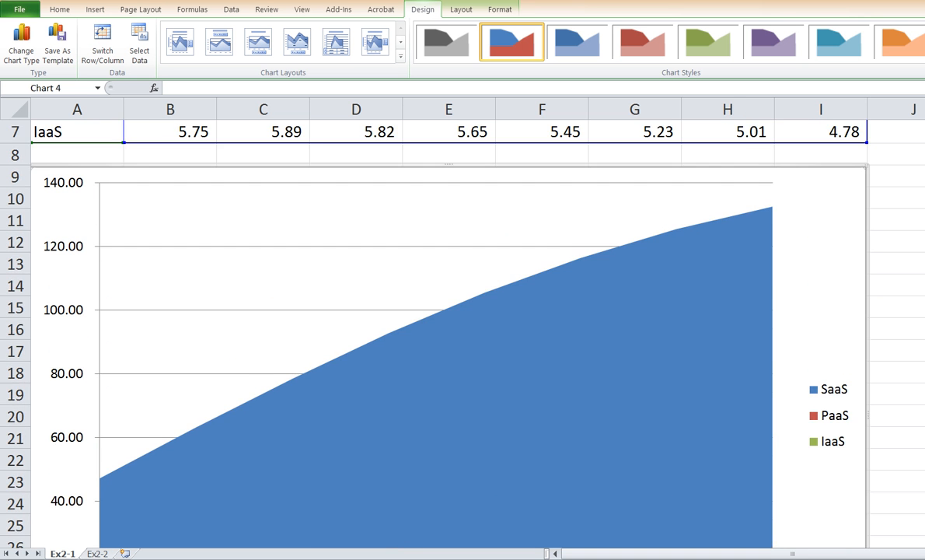
scroll(447, 318, "down", 2)
scroll(448, 319, "down", 1)
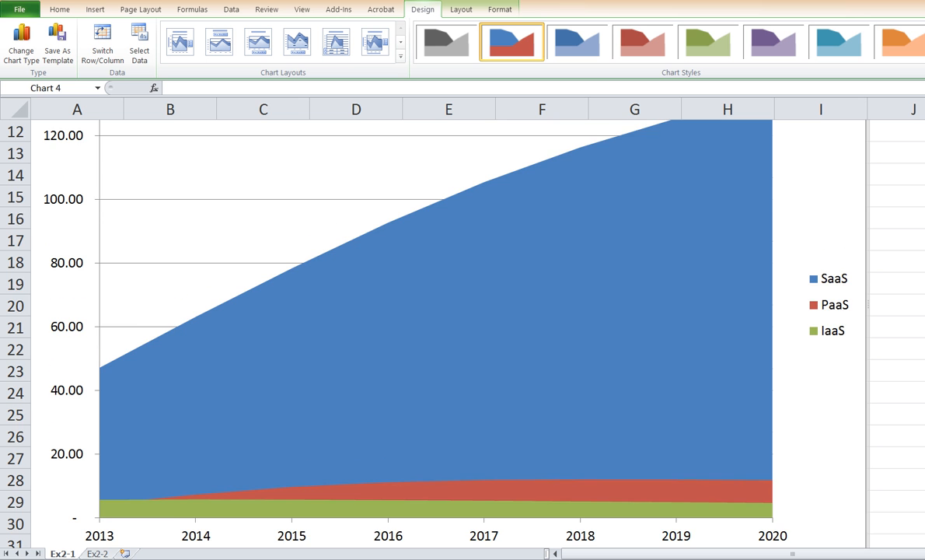
scroll(447, 318, "down", 2)
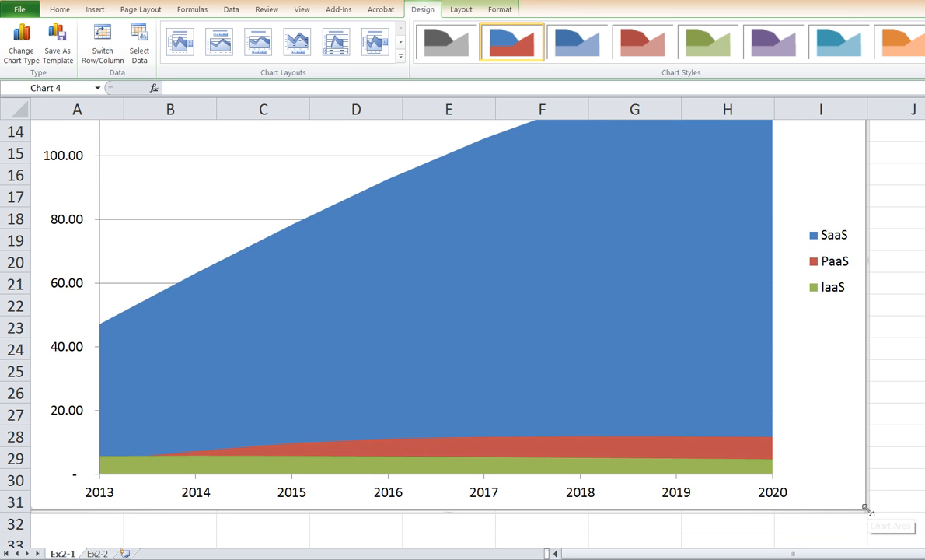
left_click_drag(869, 504, 868, 424)
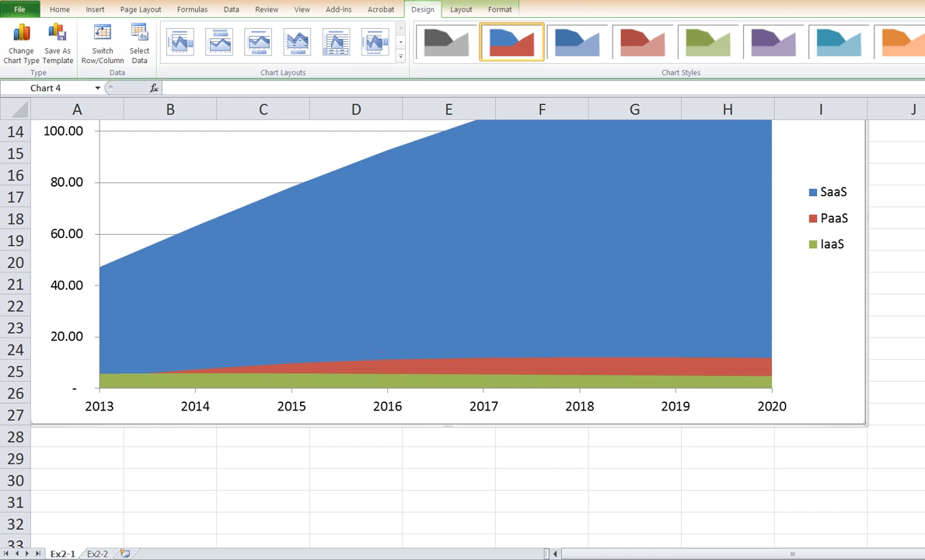
scroll(450, 327, "up", 3)
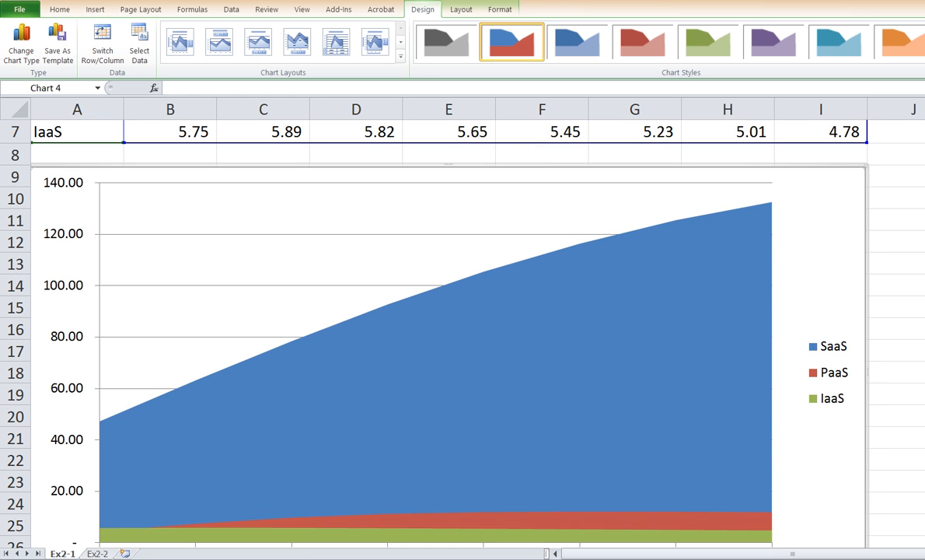
scroll(449, 326, "down", 1)
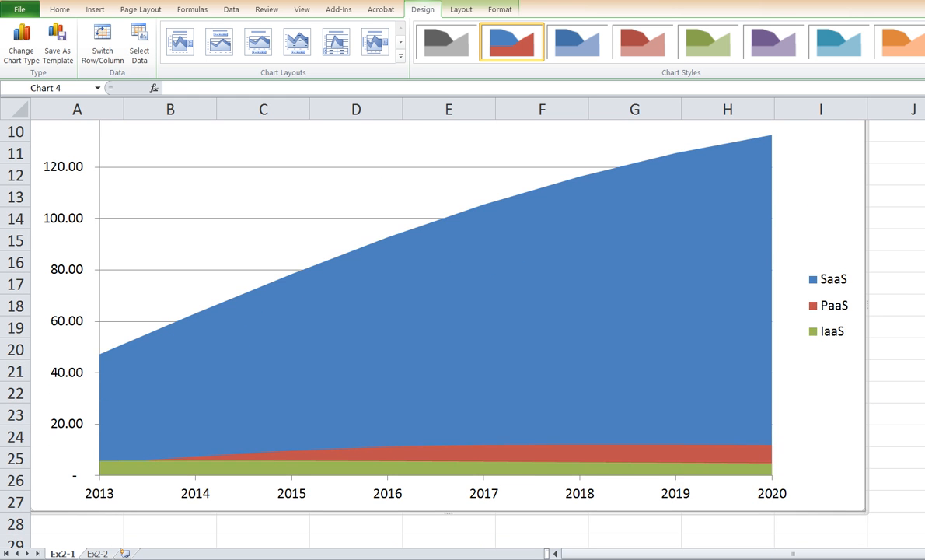
- Set the chart legend's position to Bottom
left_click(834, 303)
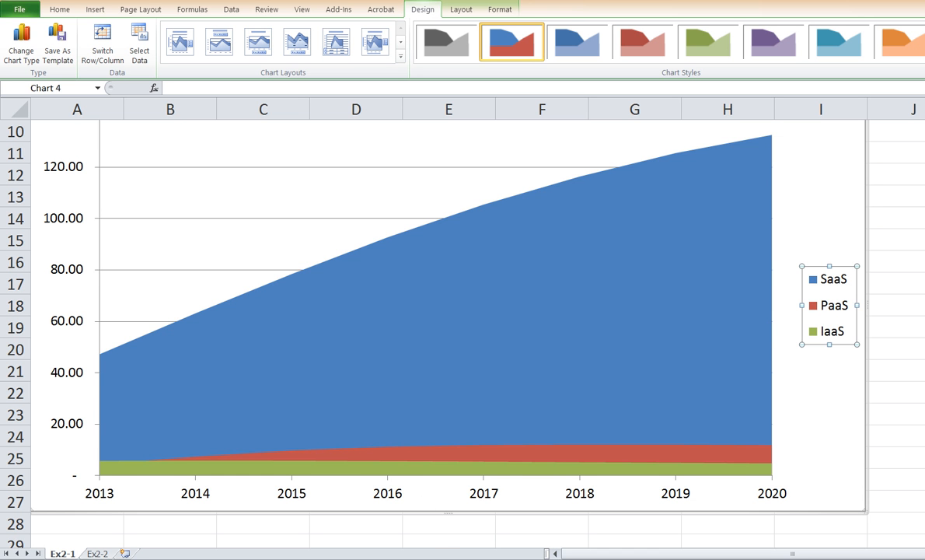
scroll(450, 311, "down", 1)
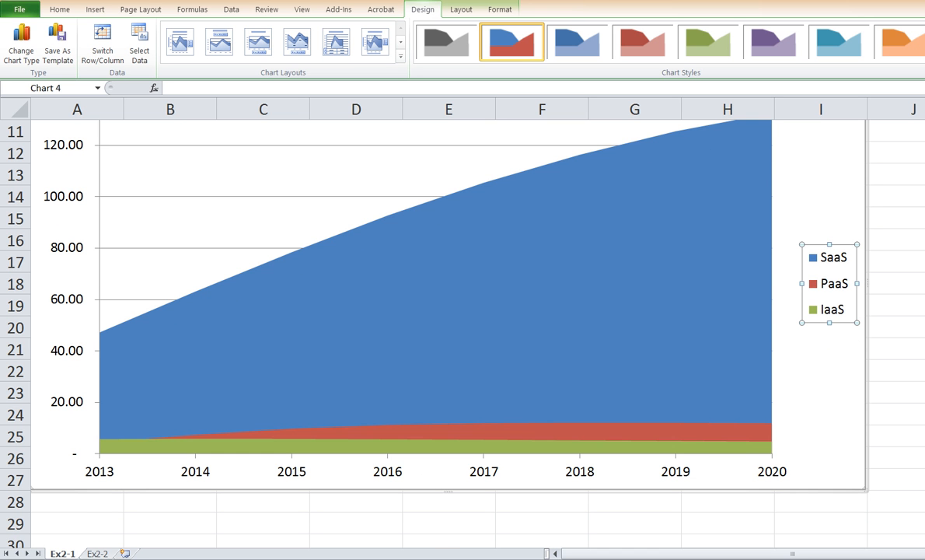
right_click(830, 276)
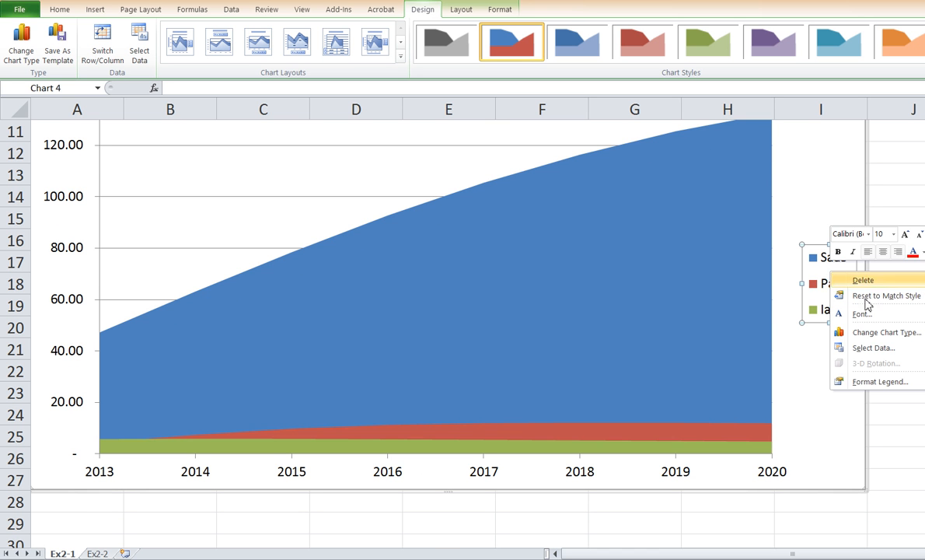
left_click(879, 386)
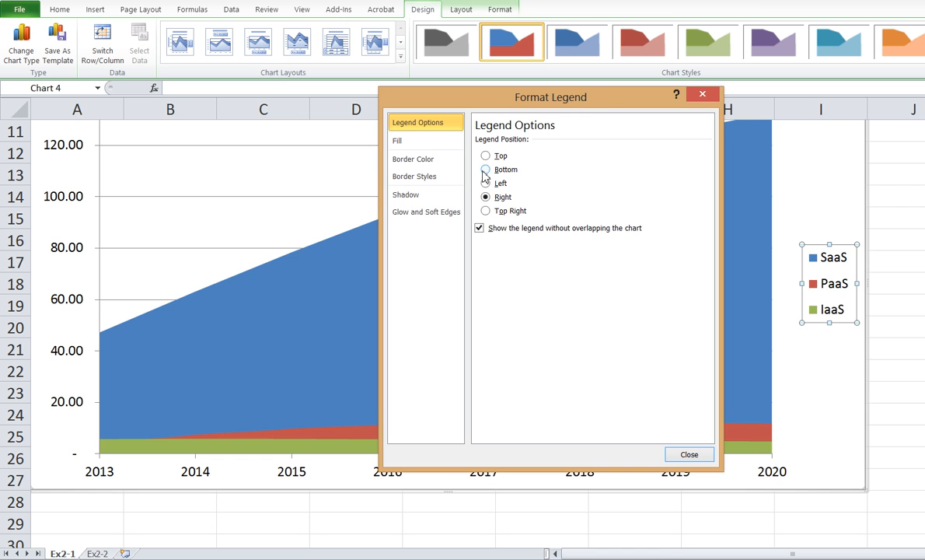
left_click(486, 169)
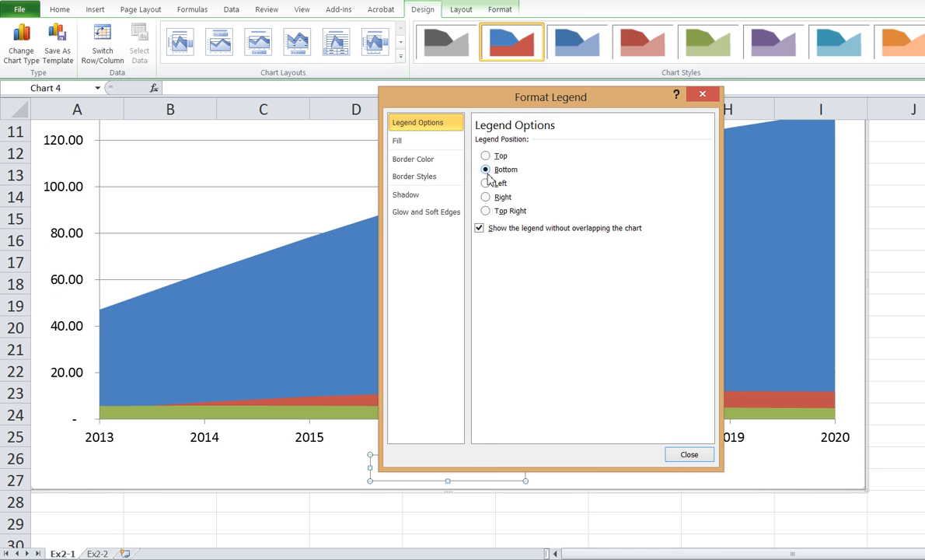
left_click(685, 456)
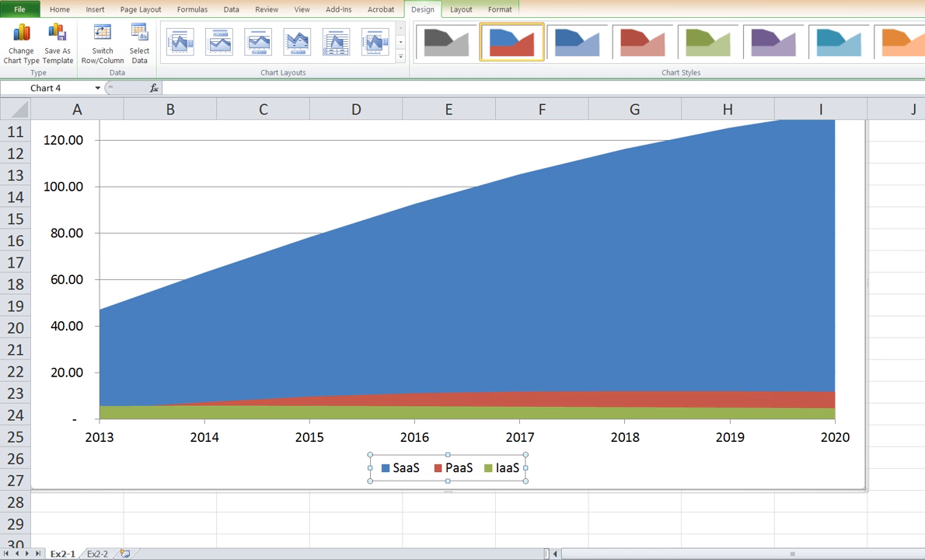
scroll(463, 311, "up", 2)
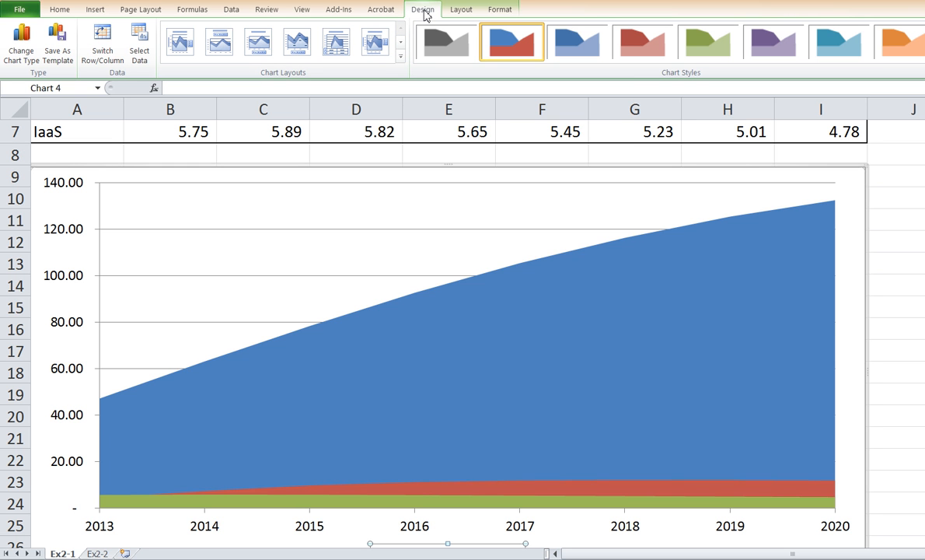
left_click(400, 43)
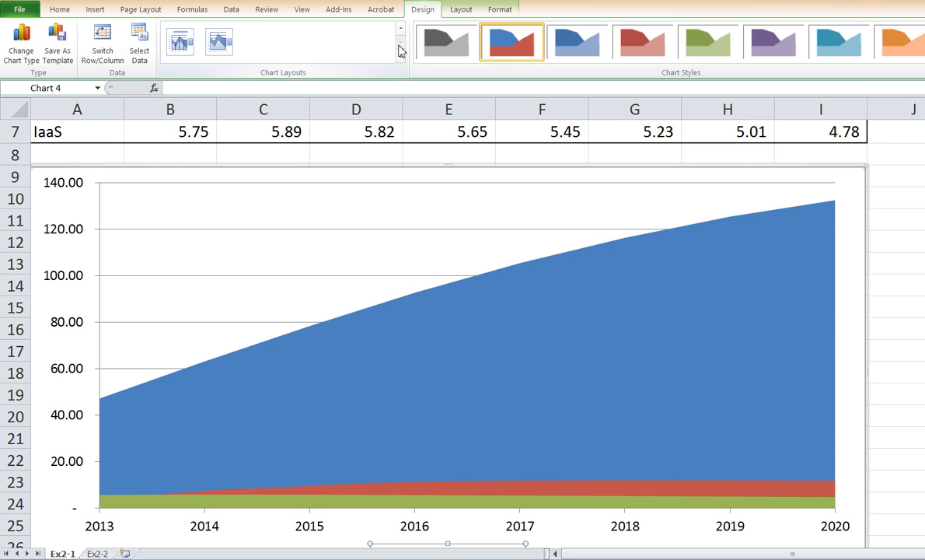
left_click(401, 29)
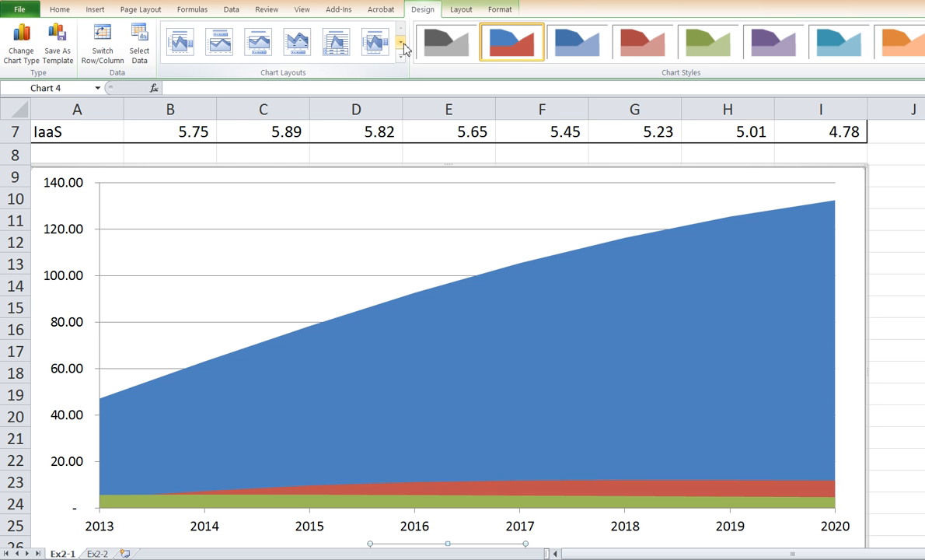
left_click(401, 45)
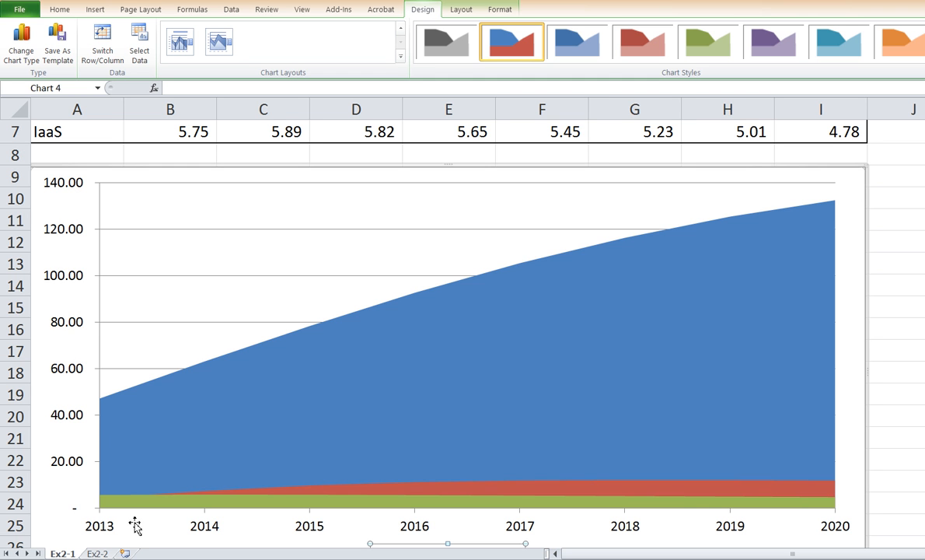
- Add a primary vertical axis title to the chart using the Horizontal Title option
left_click(462, 11)
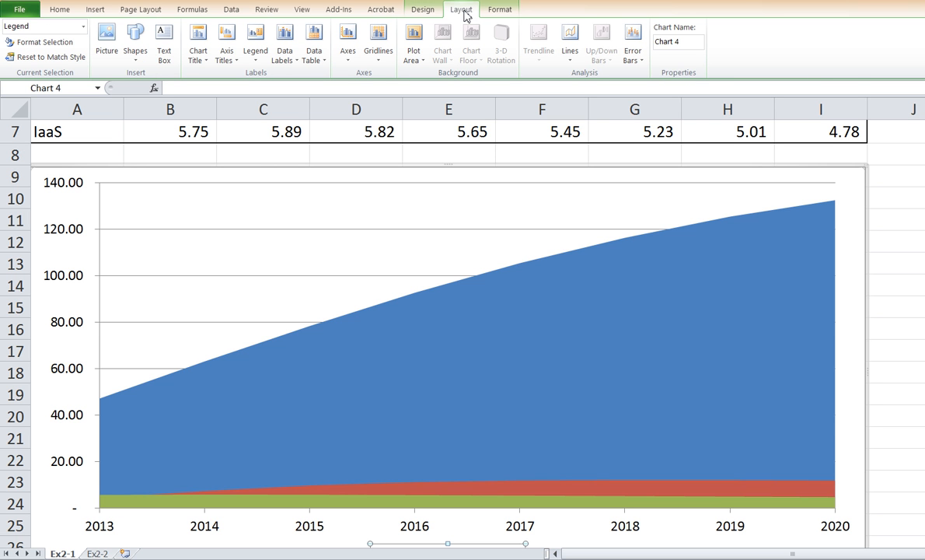
left_click(233, 63)
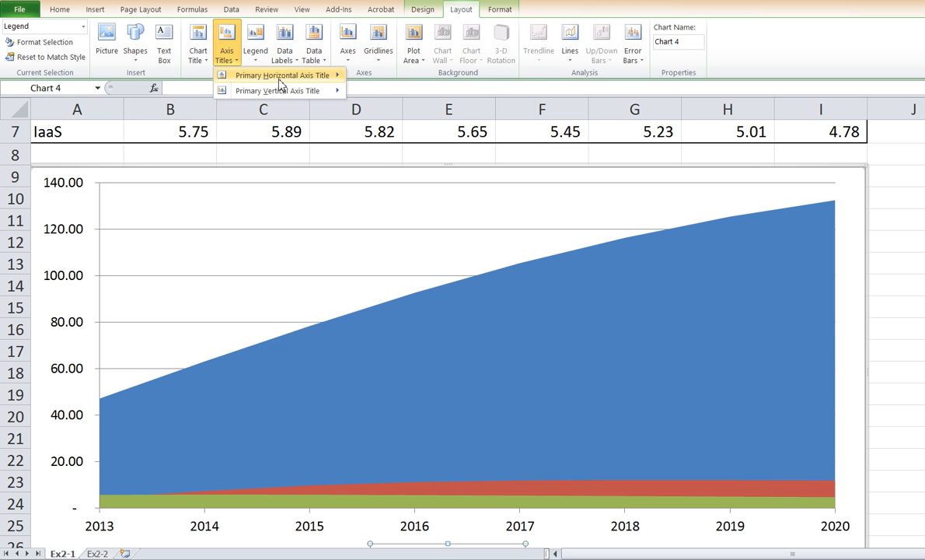
mouse_move(290, 80)
mouse_move(293, 98)
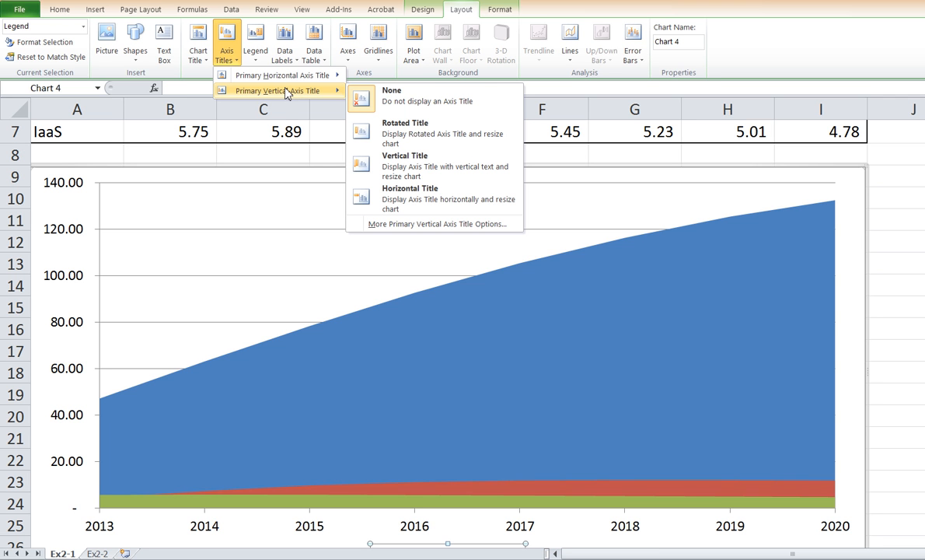
left_click(438, 203)
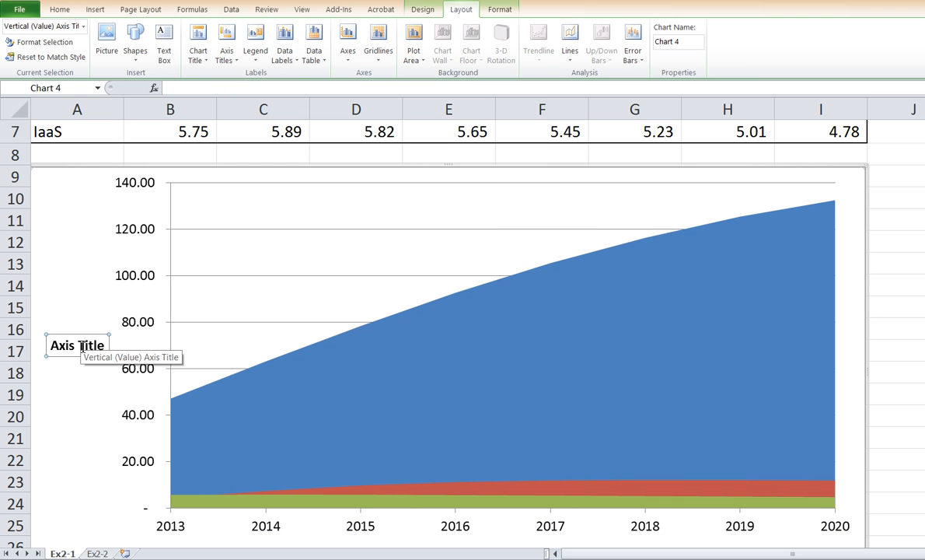
- Replace the vertical axis title's placeholder with "Total public cloud market" and "(US $ billions)" on a new line
left_click(58, 345)
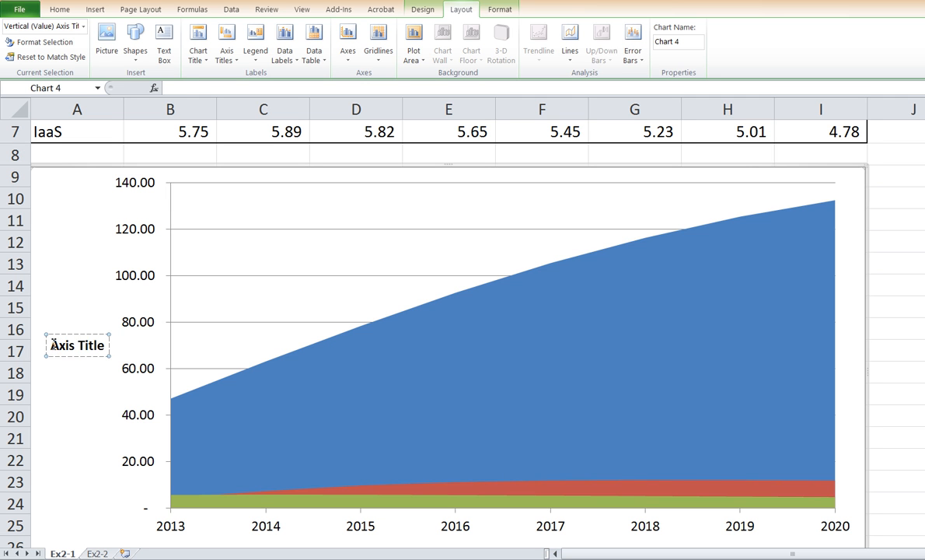
left_click_drag(52, 344, 94, 344)
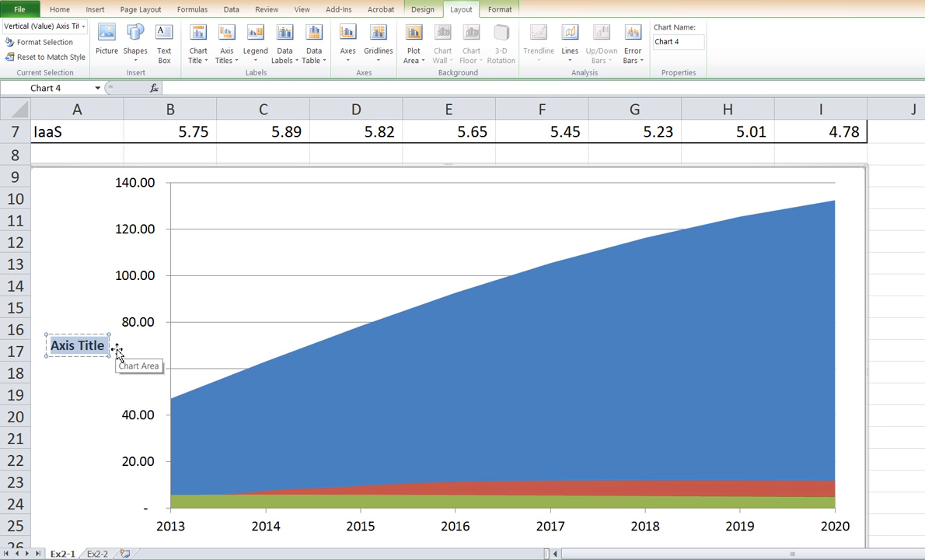
type("Tpot")
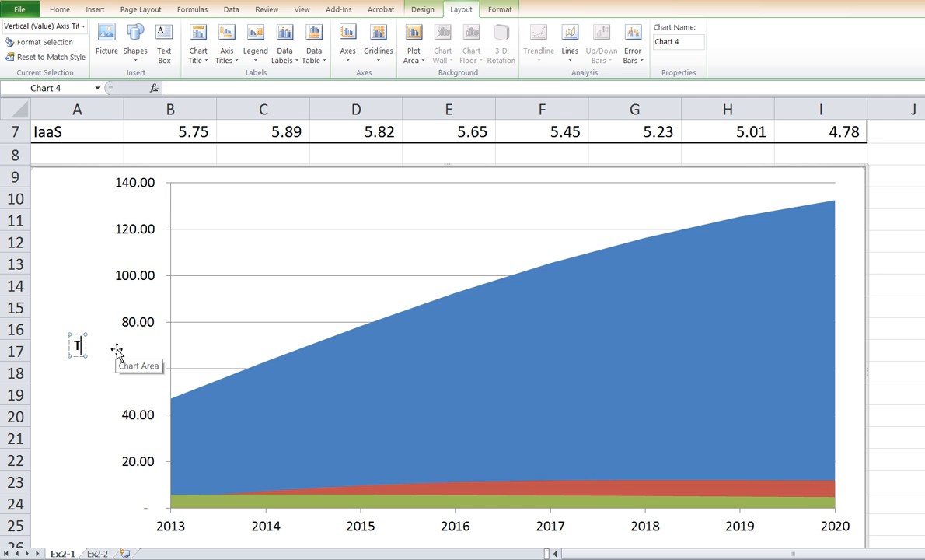
key("BackSpace")
key("BackSpace")
key("BackSpace")
type("otal public")
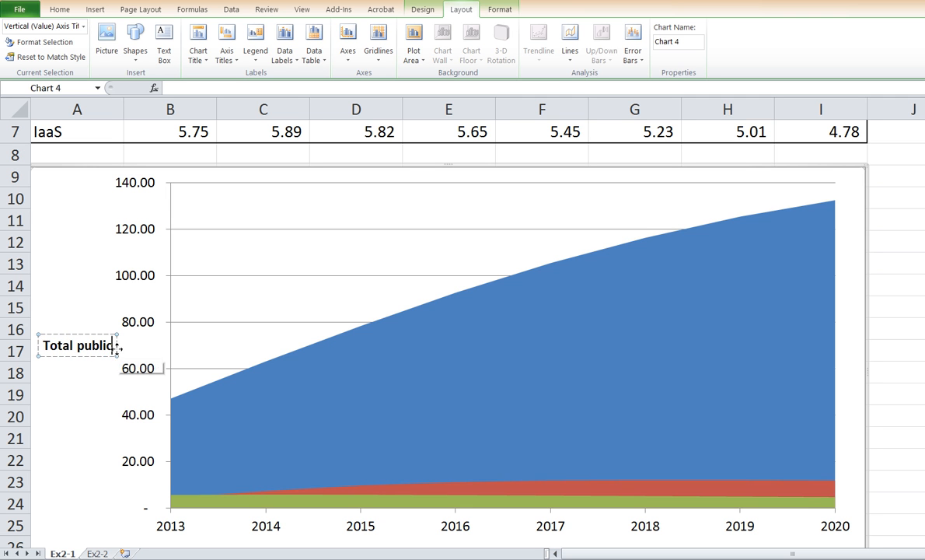
type(" cloud market")
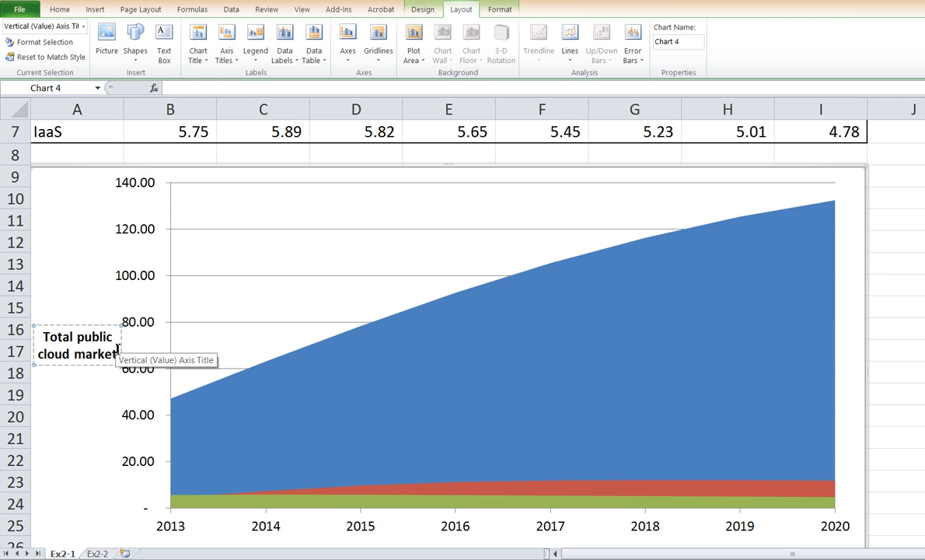
key("Return")
type("(US ")
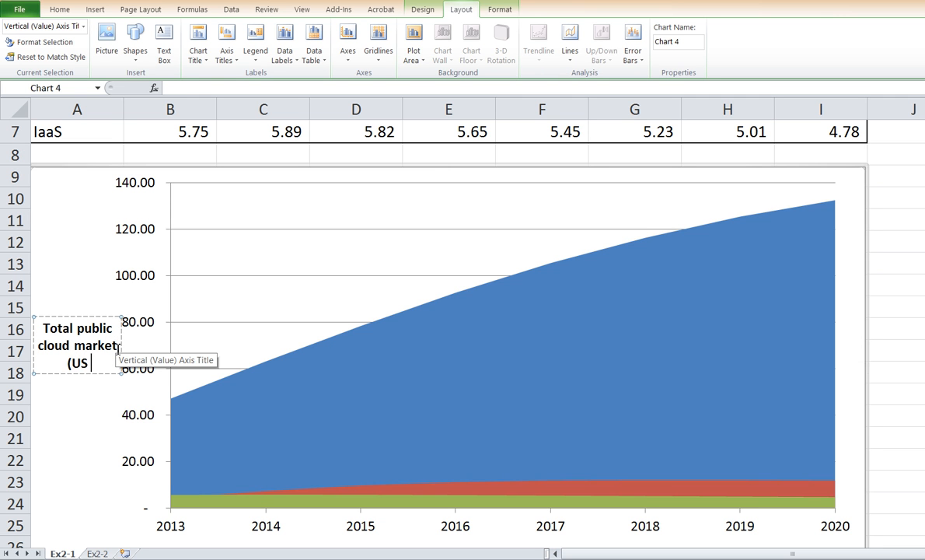
type("$ billions)")
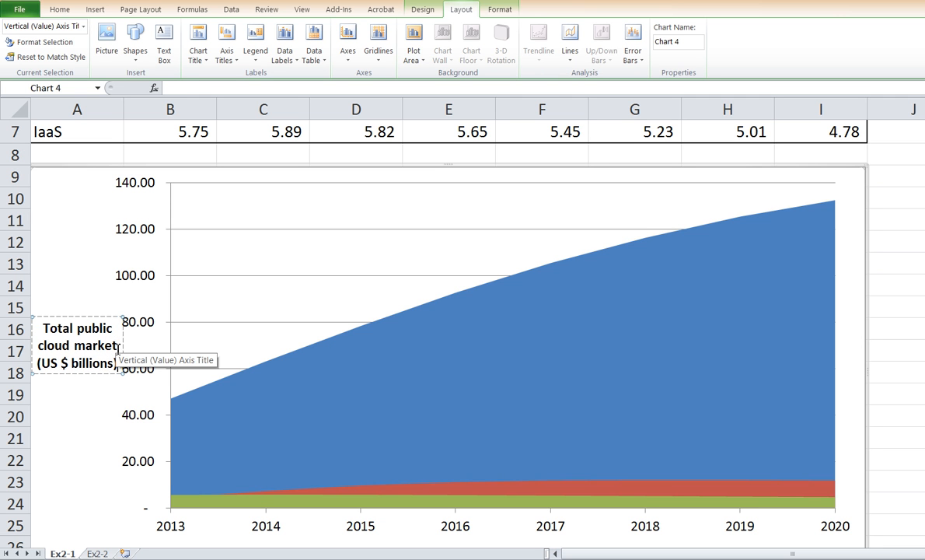
- Format the chart's vertical axis numbers to show 0 decimal places
left_click(129, 182)
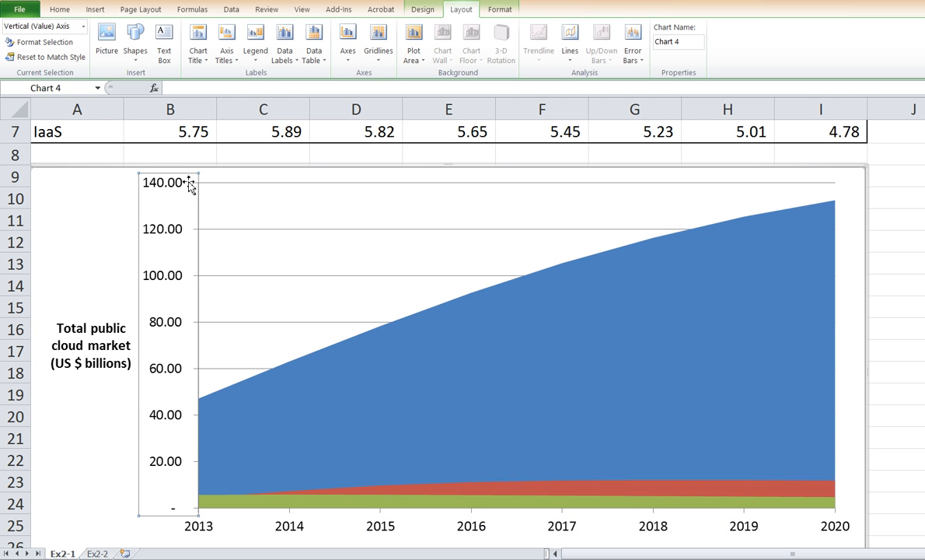
right_click(171, 278)
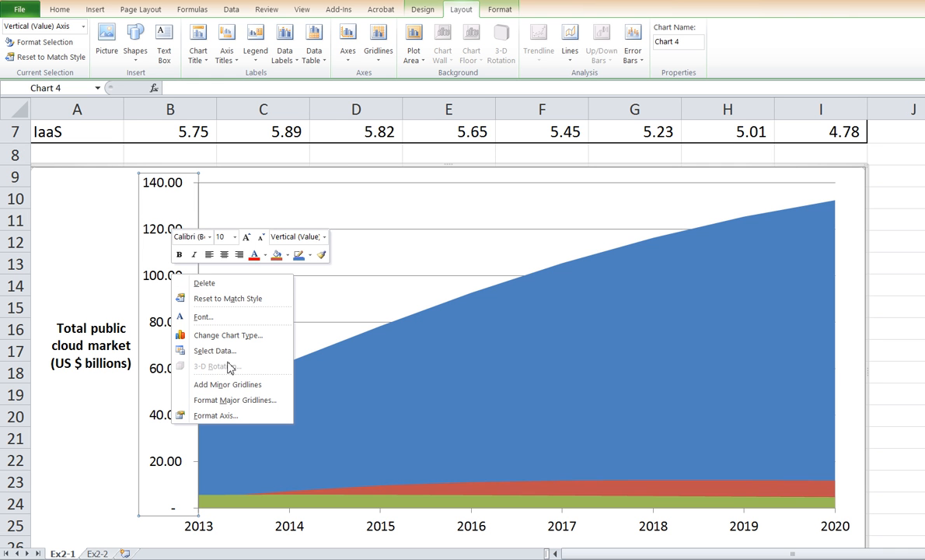
left_click(244, 416)
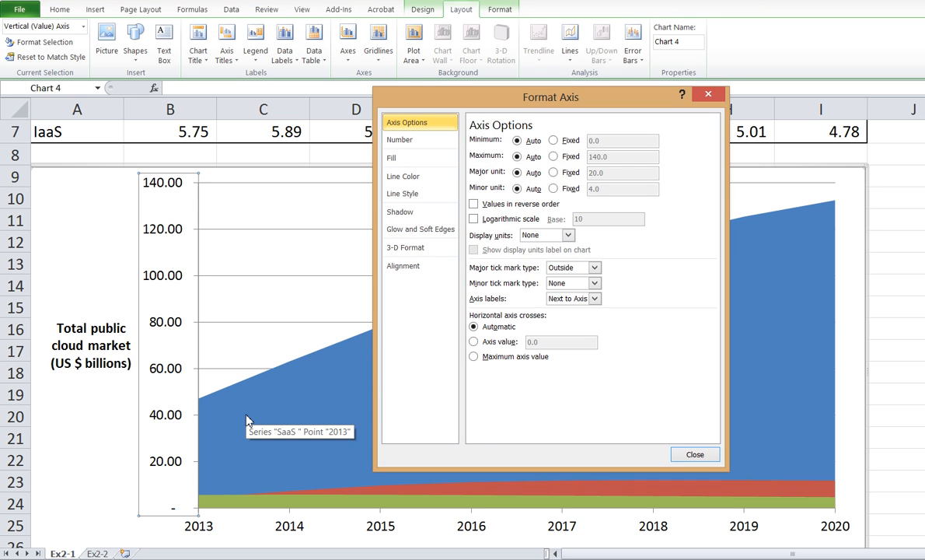
left_click(437, 140)
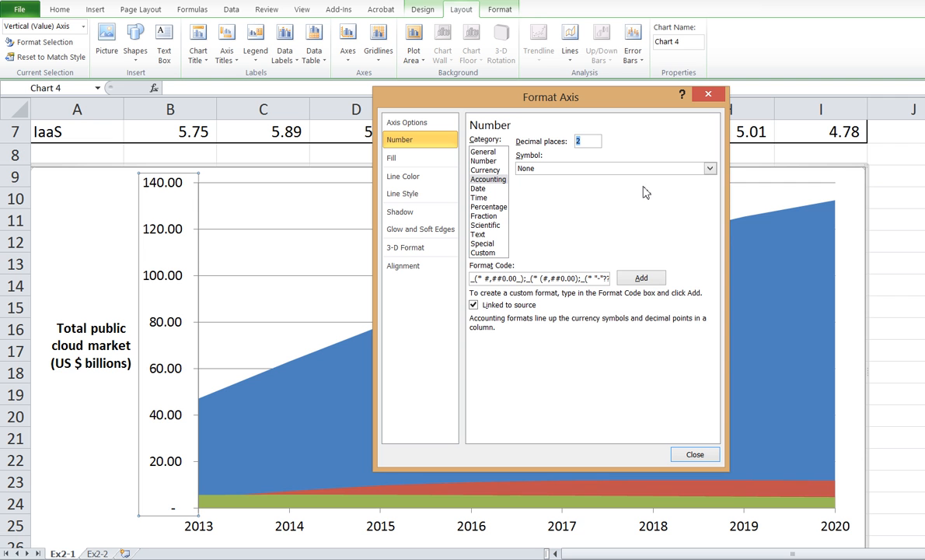
key("Return")
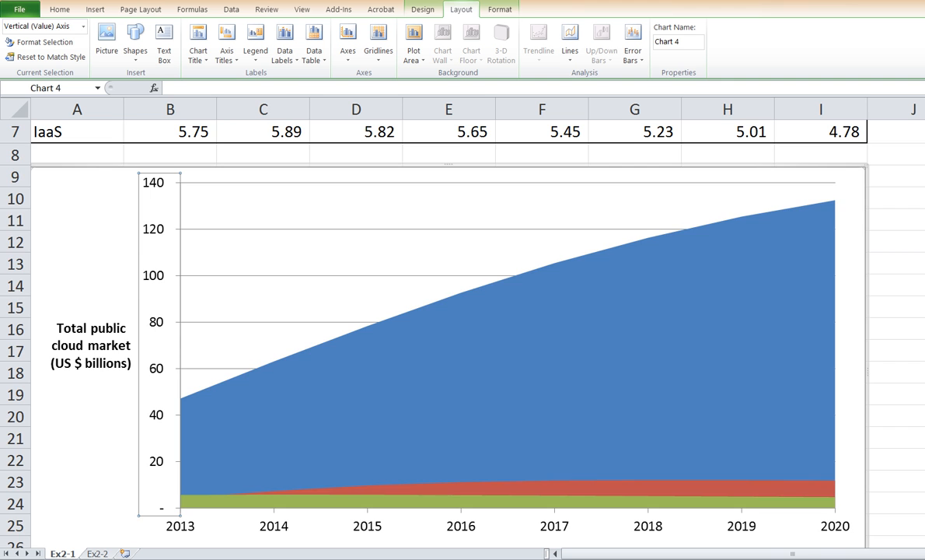
- Select the chart area and browse through the available chart styles for the area chart
scroll(448, 326, "up", 2)
scroll(449, 327, "down", 2)
left_click(95, 377)
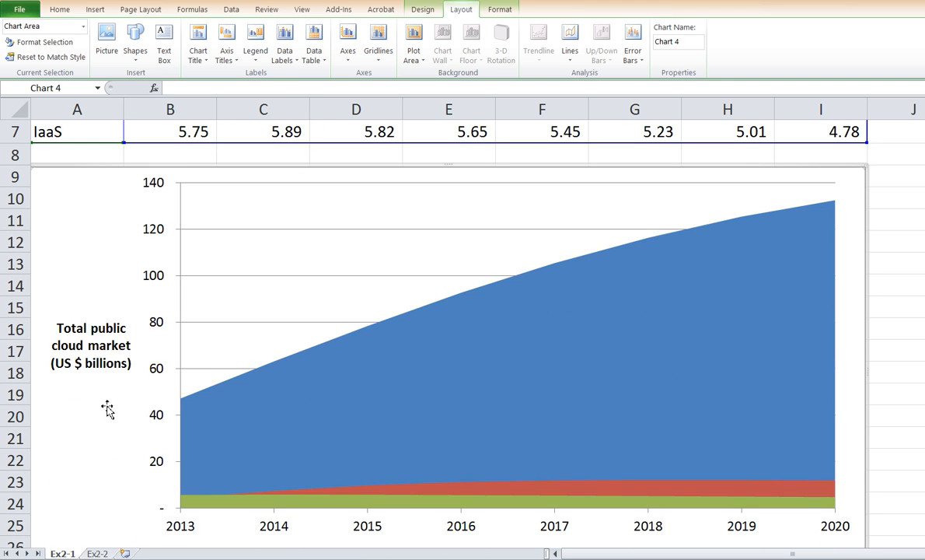
left_click(425, 11)
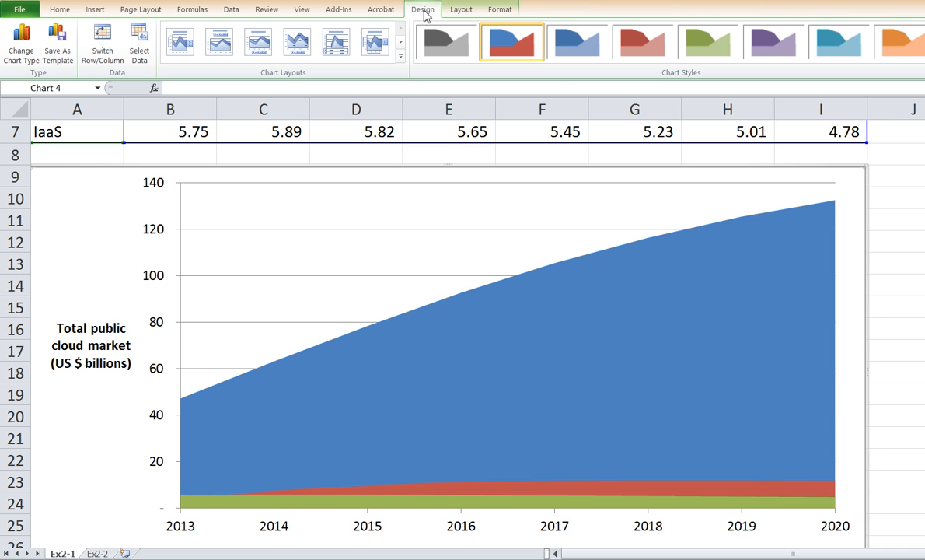
left_click(924, 43)
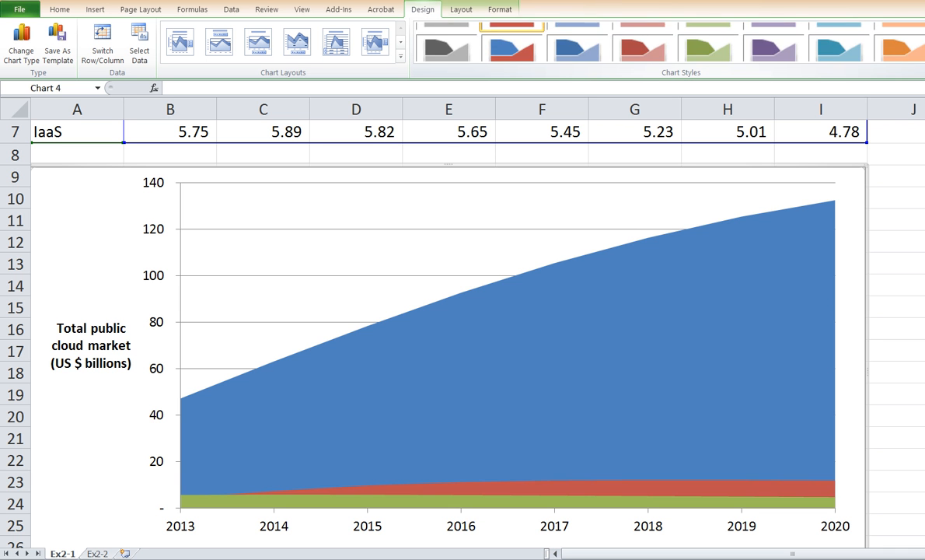
left_click(924, 43)
left_click(924, 43)
left_click(924, 42)
left_click(924, 43)
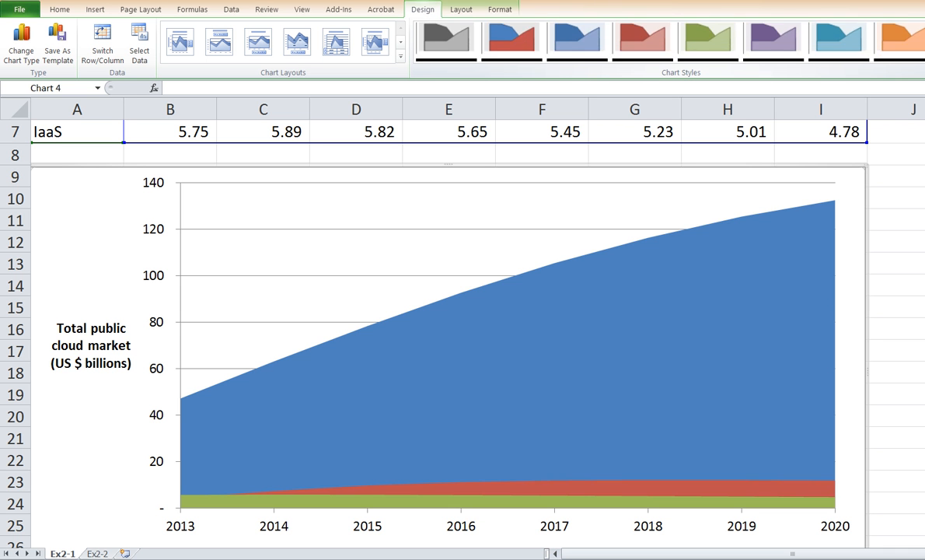
left_click(924, 43)
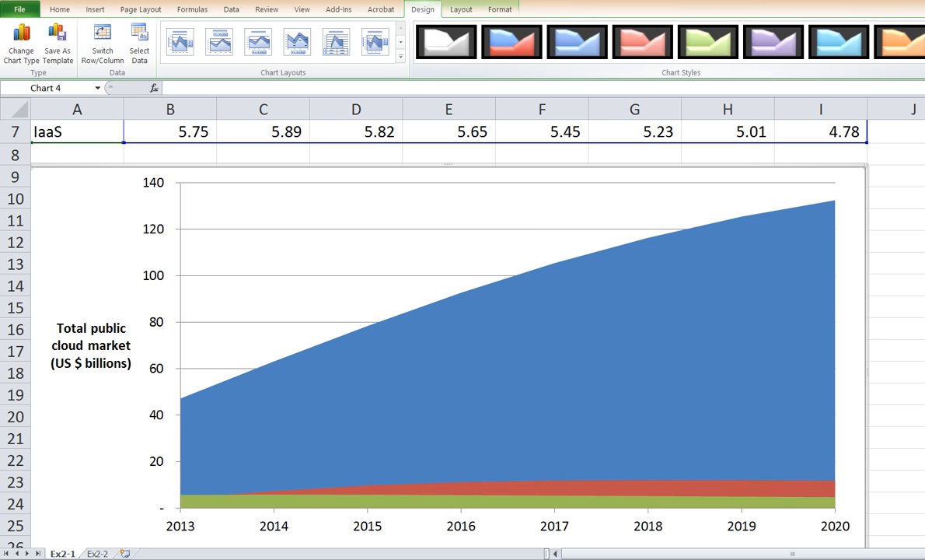
left_click(924, 28)
left_click(924, 28)
left_click(924, 28)
left_click(924, 28)
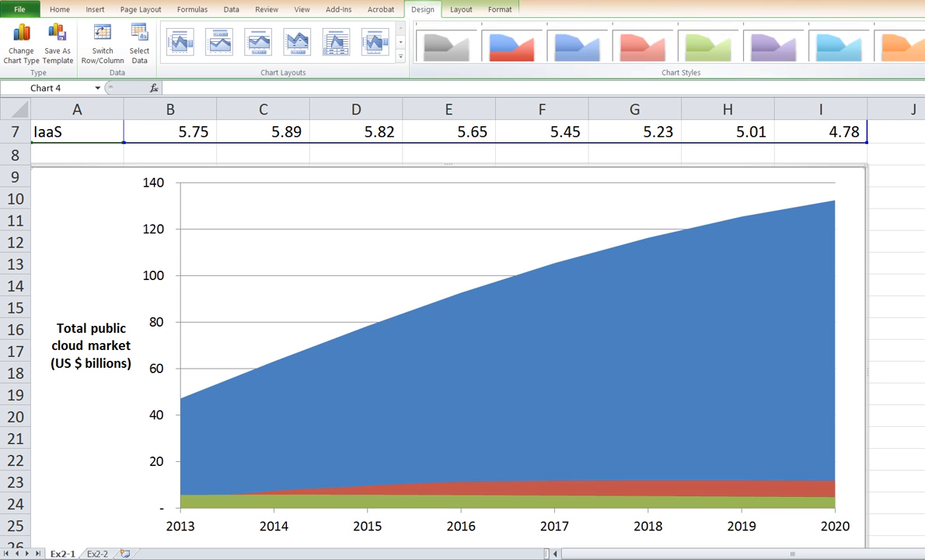
left_click(924, 28)
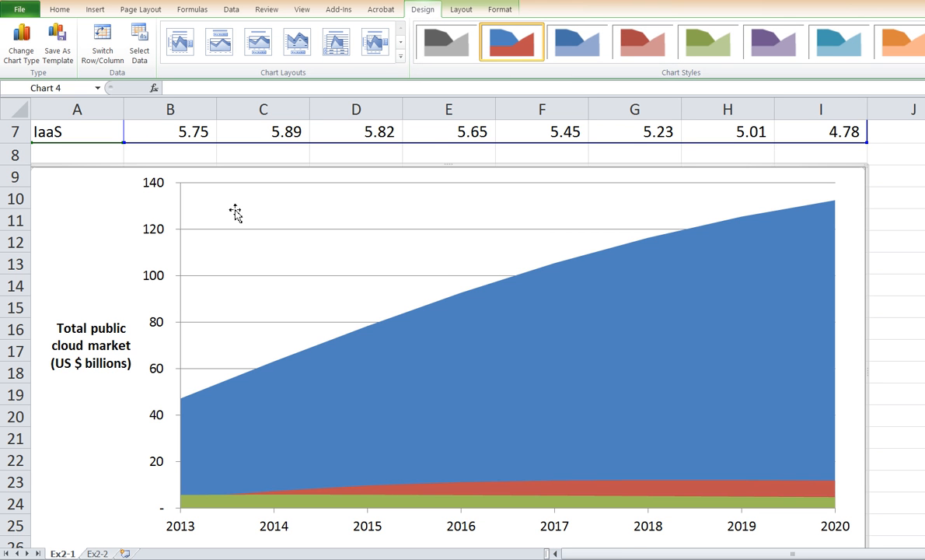
- Give the chart area a solid fill in the lightest aqua tint of the theme colors
right_click(92, 210)
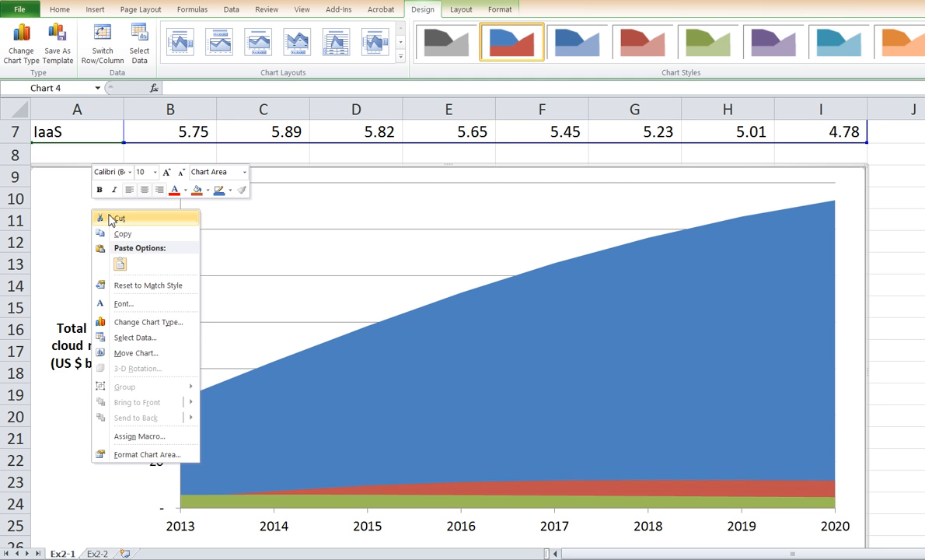
left_click(145, 455)
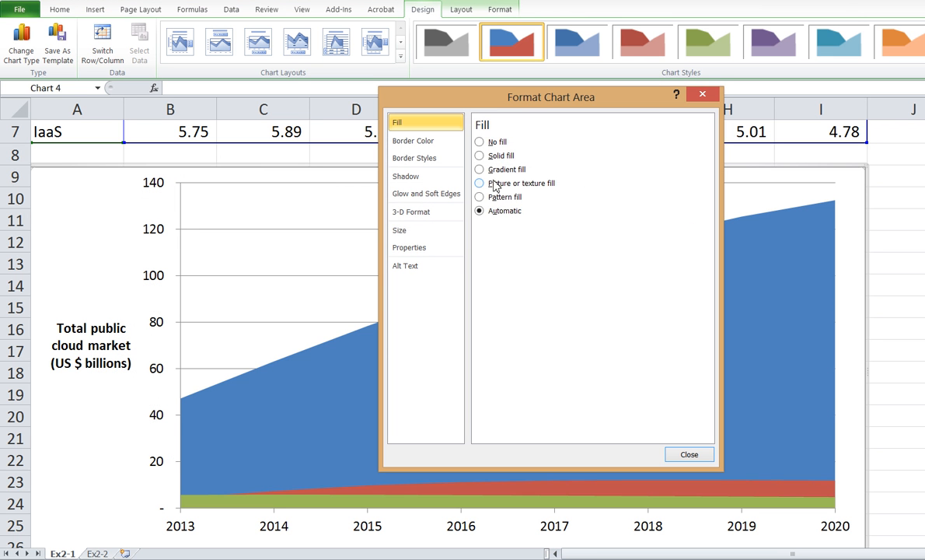
left_click(481, 156)
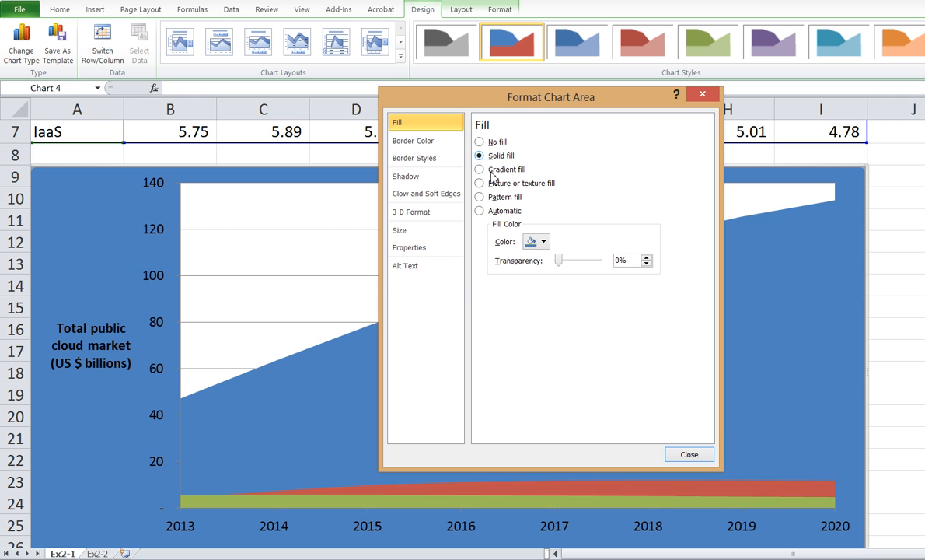
left_click(544, 242)
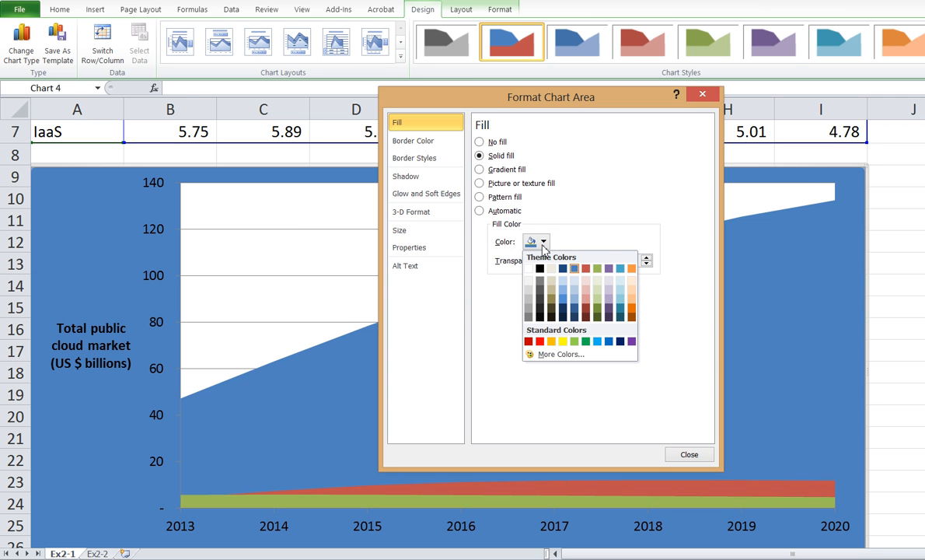
left_click(620, 287)
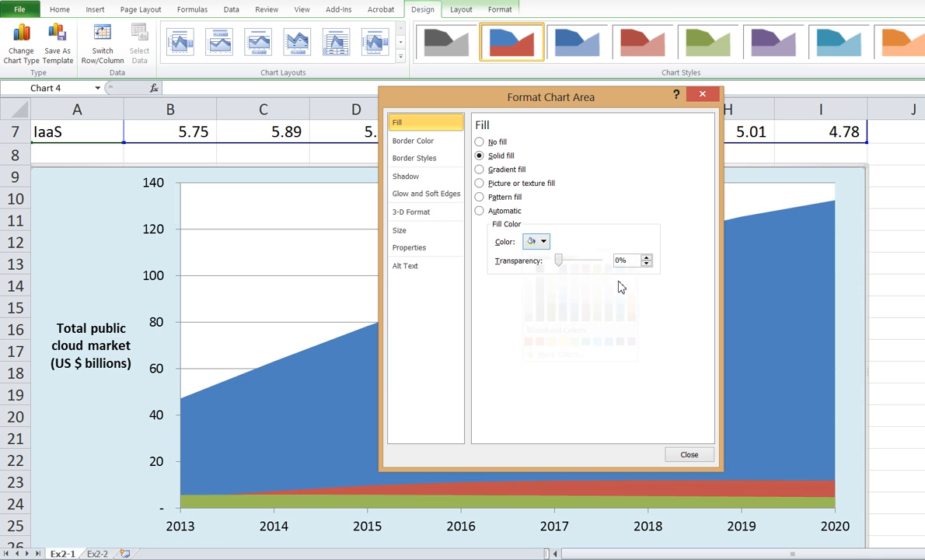